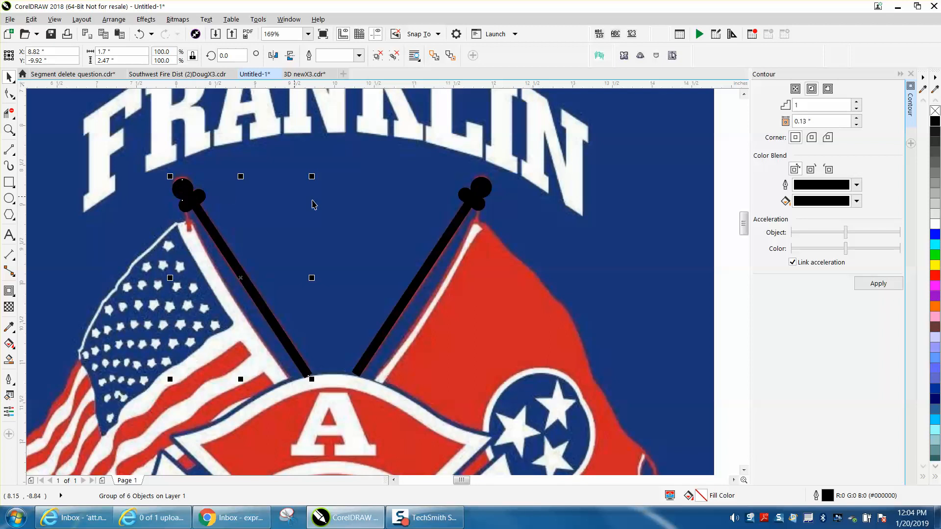
Delete the existing black flagpole tracings and draw a straight line about 1.49 by 2.19 in along the American flag's pole.
{"action": "left_click", "coordinate": [480, 194]}
{"action": "key", "text": "Delete"}
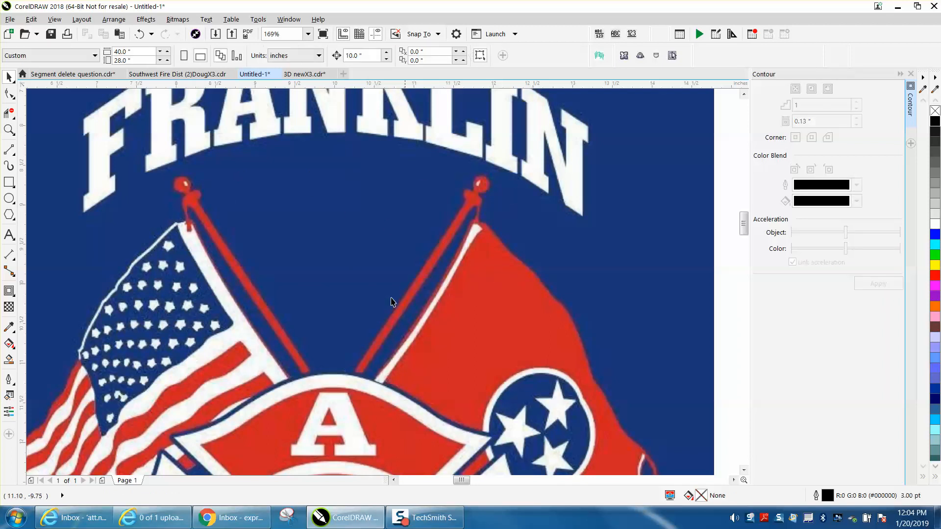
{"action": "left_click", "coordinate": [15, 156]}
{"action": "left_click", "coordinate": [47, 163]}
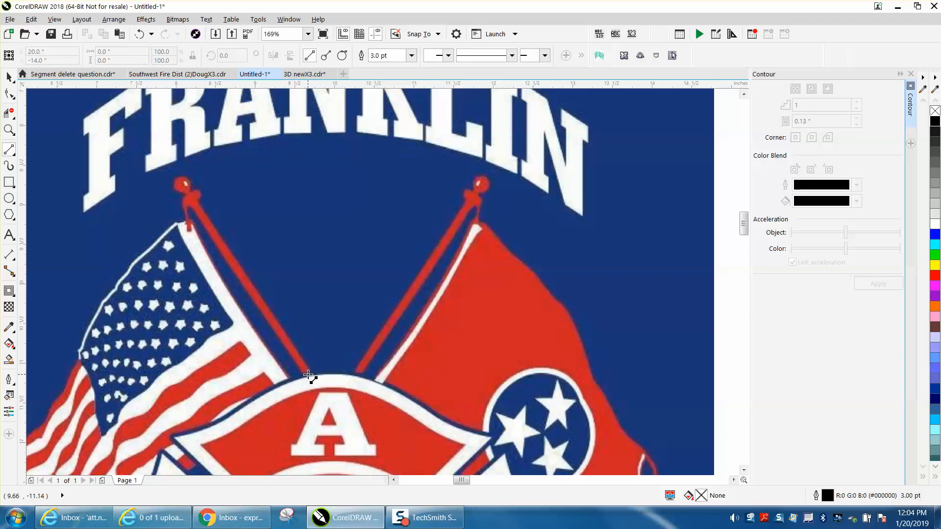
{"action": "left_click_drag", "start_coordinate": [310, 375], "coordinate": [192, 202]}
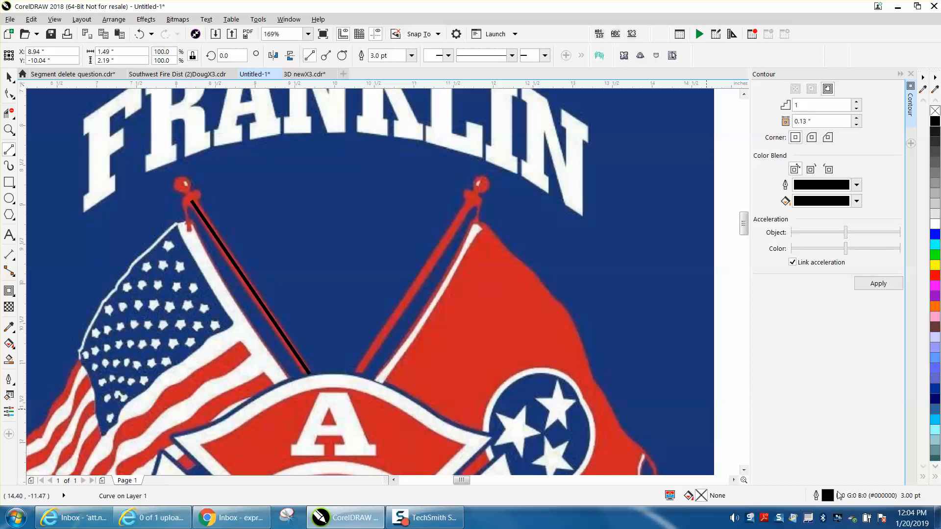
Set the new pole line's outline width to 10 pt and enable scaling of the outline with the object.
{"action": "double_click", "coordinate": [829, 495]}
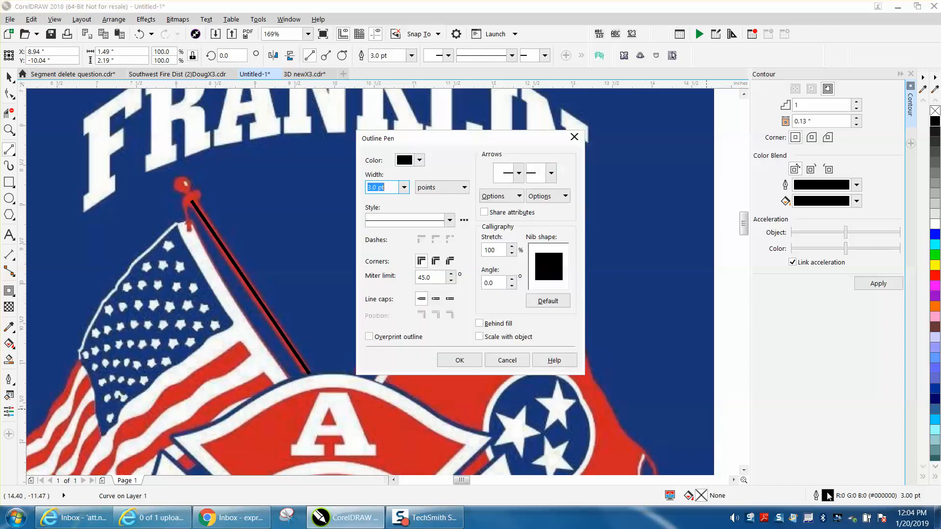
{"action": "left_click", "coordinate": [404, 187]}
{"action": "left_click", "coordinate": [376, 282]}
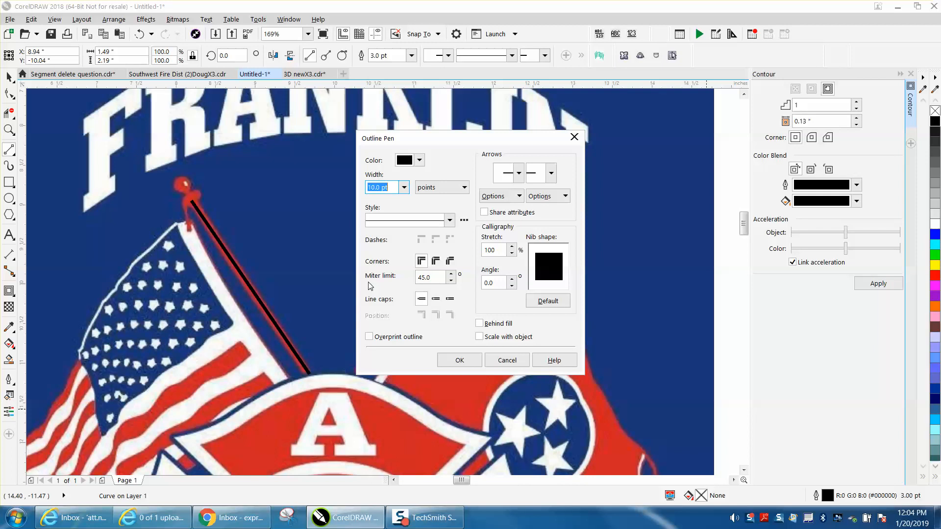
{"action": "left_click", "coordinate": [459, 361]}
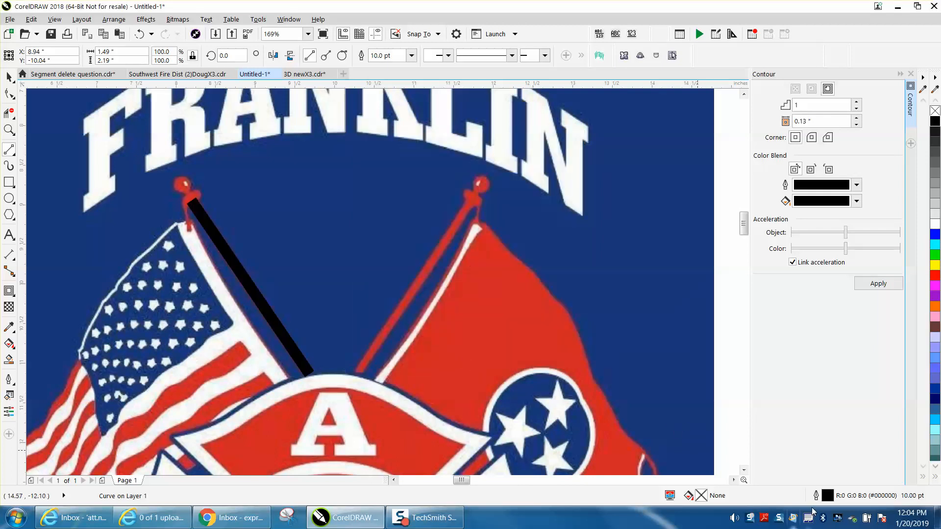
{"action": "double_click", "coordinate": [827, 496]}
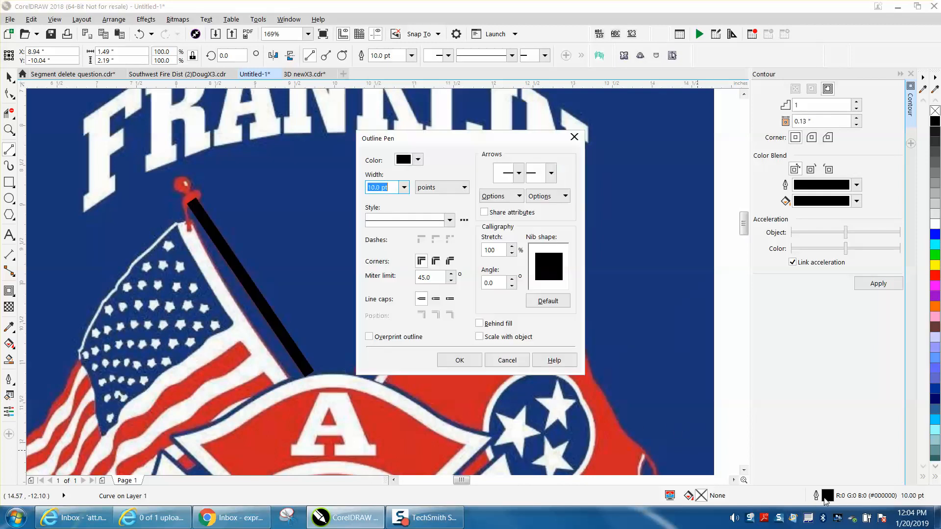
{"action": "left_click", "coordinate": [480, 337]}
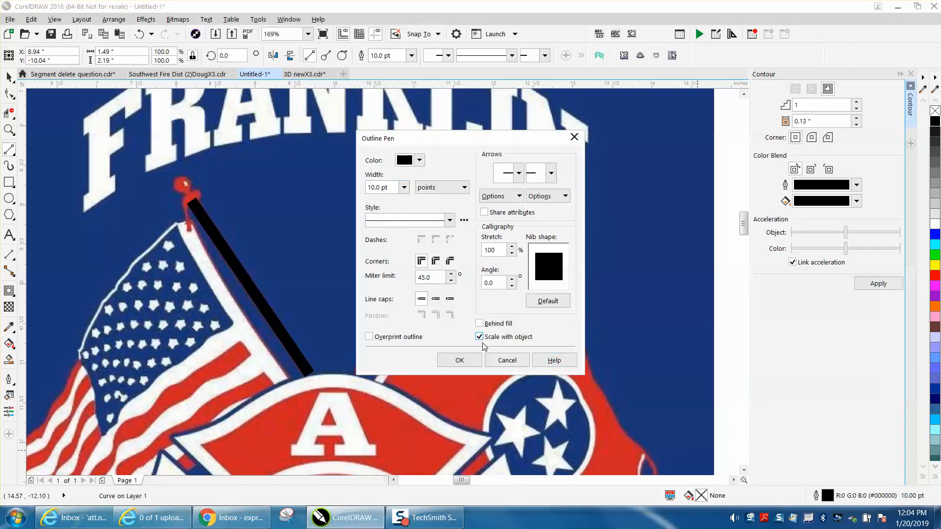
{"action": "left_click", "coordinate": [460, 361]}
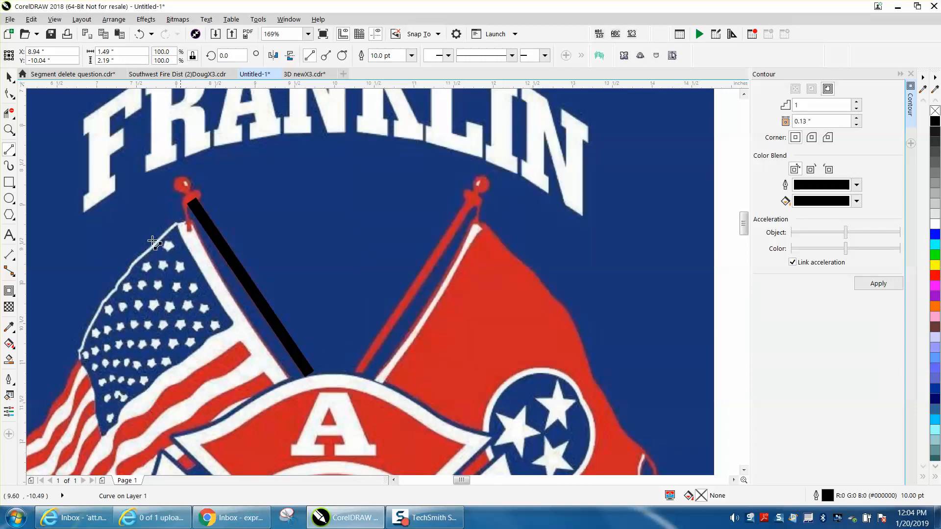
Draw a circle about 0.18 in wide, place it over the ball atop the American flag's pole, and fill it black.
{"action": "left_click", "coordinate": [8, 130]}
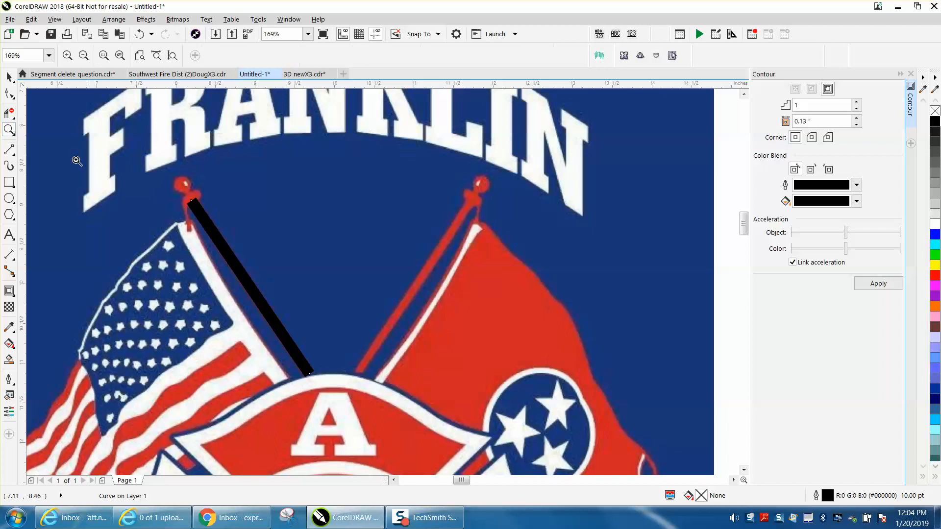
{"action": "left_click_drag", "start_coordinate": [332, 280], "coordinate": [138, 166]}
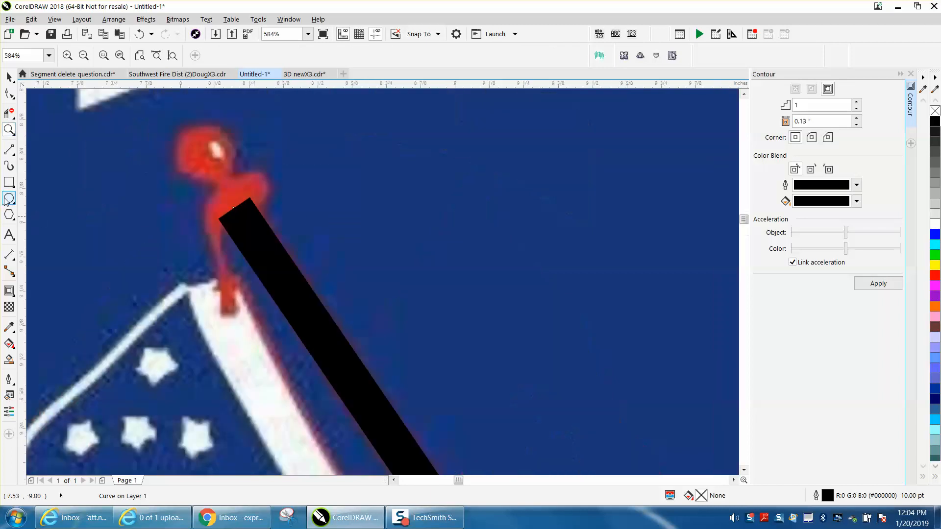
{"action": "key", "text": "F7"}
{"action": "left_click_drag", "start_coordinate": [227, 147], "coordinate": [181, 190]}
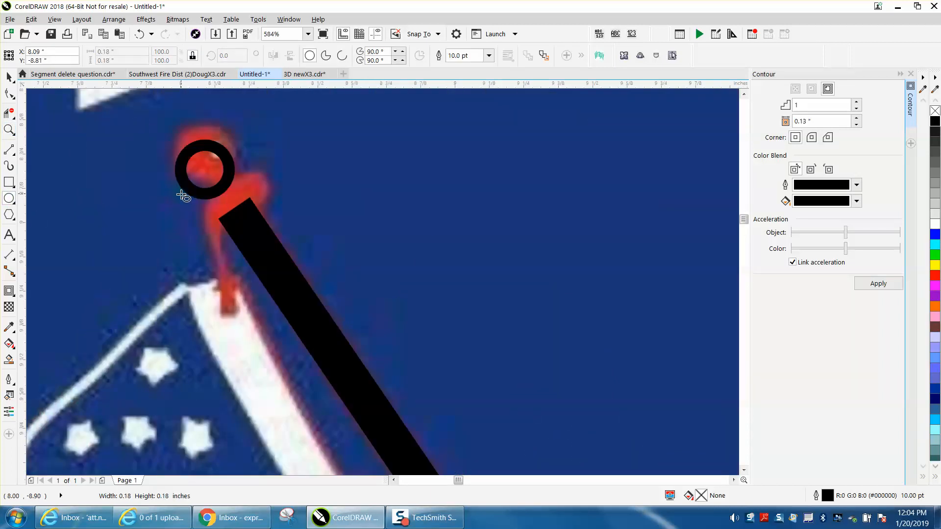
{"action": "left_click_drag", "start_coordinate": [204, 156], "coordinate": [204, 156]}
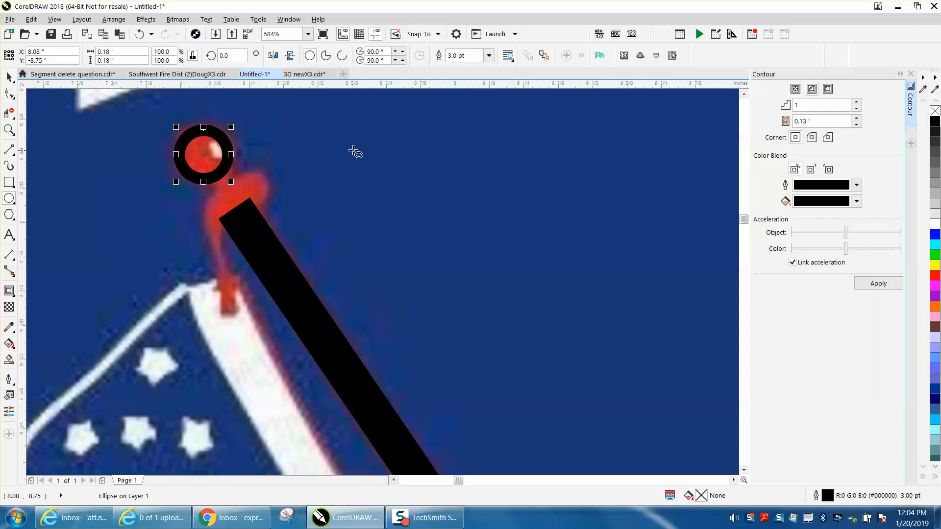
{"action": "left_click", "coordinate": [935, 121]}
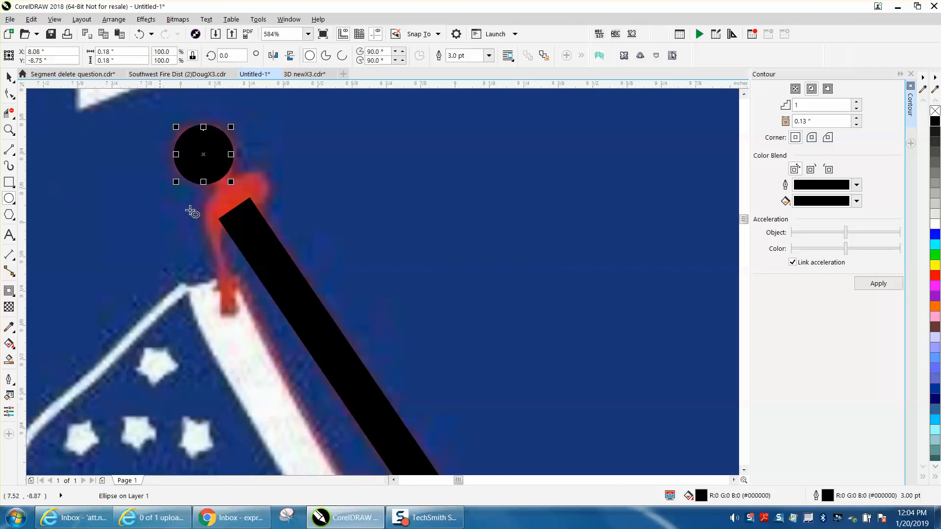
Move the upper end node of the pole line slightly down along the pole to shorten the line.
{"action": "left_click", "coordinate": [9, 93]}
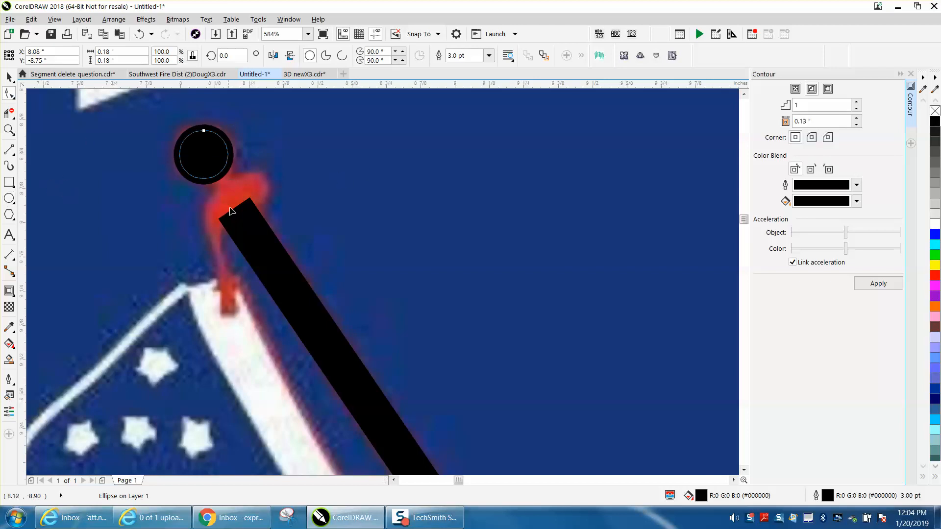
{"action": "left_click", "coordinate": [232, 219]}
{"action": "left_click_drag", "start_coordinate": [234, 209], "coordinate": [251, 217]}
{"action": "left_click", "coordinate": [251, 218]}
{"action": "left_click_drag", "start_coordinate": [251, 218], "coordinate": [246, 222]}
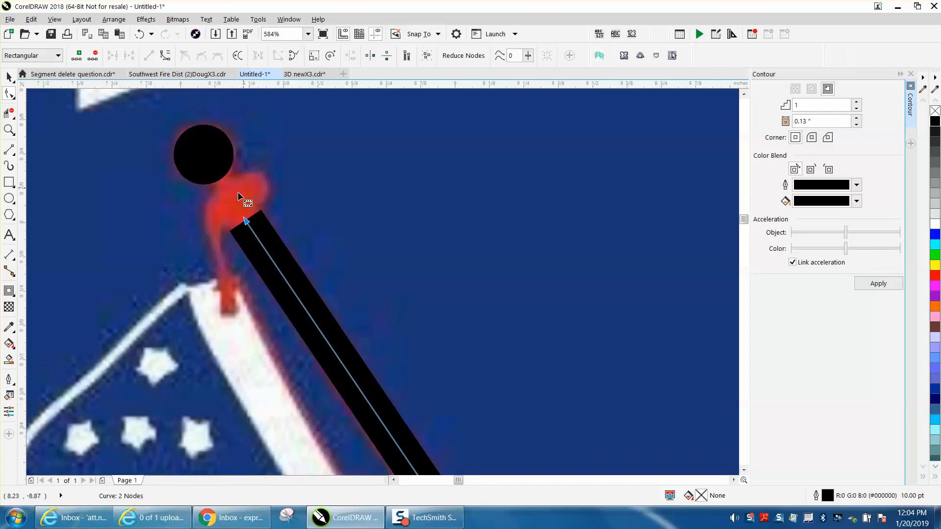
Place a rectangle about 0.27 by 0.1 in, with 0.06 in rounded corners and tilted about 38°, over the pole's collar.
{"action": "left_click", "coordinate": [12, 198]}
{"action": "left_click_drag", "start_coordinate": [310, 181], "coordinate": [383, 206]}
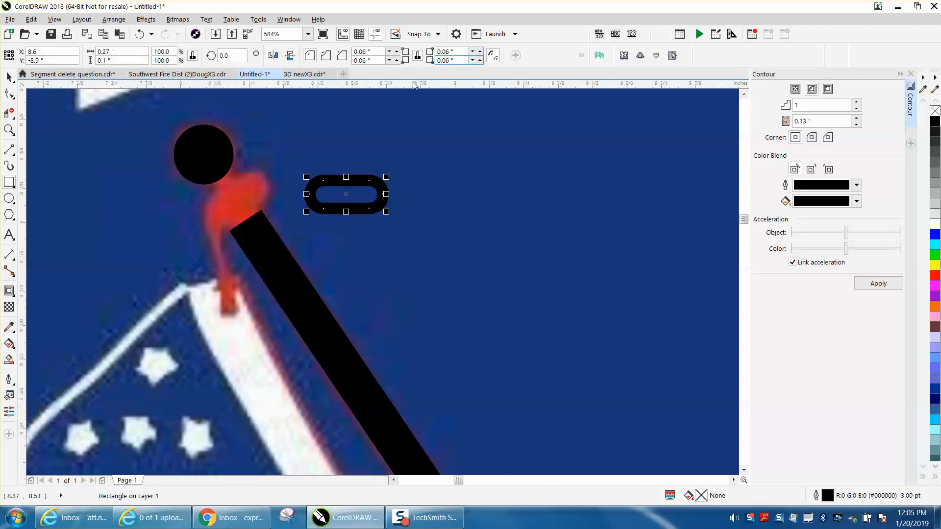
{"action": "left_click", "coordinate": [8, 77]}
{"action": "left_click", "coordinate": [360, 198]}
{"action": "left_click_drag", "start_coordinate": [387, 178], "coordinate": [369, 147]}
{"action": "left_click_drag", "start_coordinate": [348, 193], "coordinate": [240, 208]}
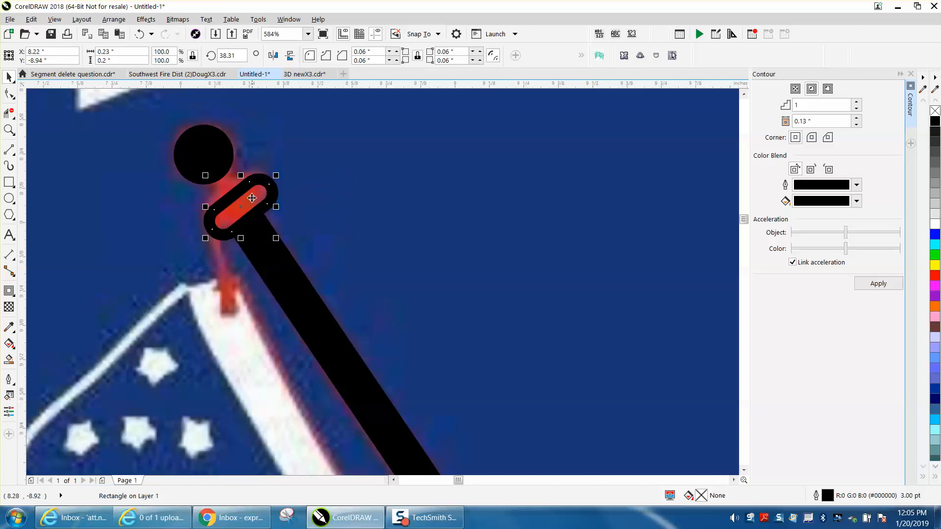
Enlarge the rounded rectangle on the collar to about 128% and adjust its rotation to about 32.2°.
{"action": "left_click_drag", "start_coordinate": [208, 177], "coordinate": [202, 166]}
{"action": "left_click", "coordinate": [139, 34]}
{"action": "left_click", "coordinate": [265, 185]}
{"action": "left_click_drag", "start_coordinate": [205, 176], "coordinate": [187, 160]}
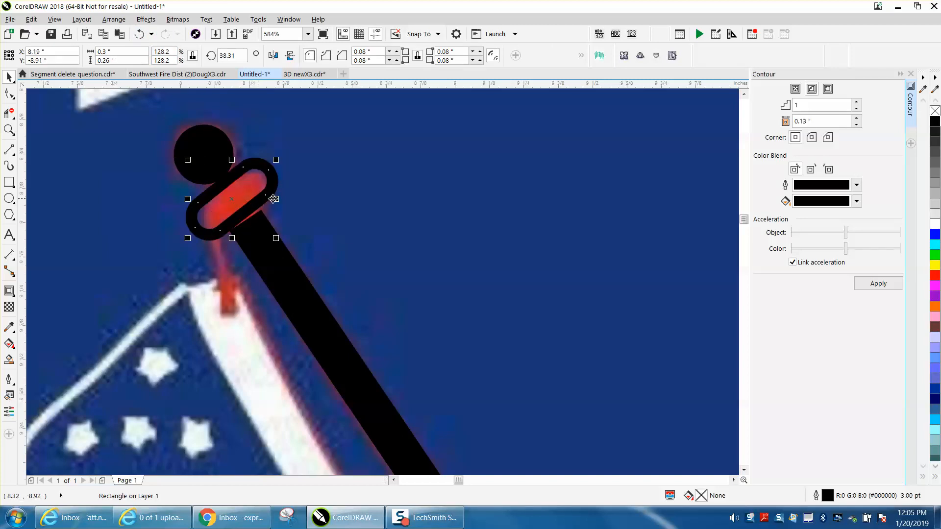
{"action": "left_click", "coordinate": [239, 195]}
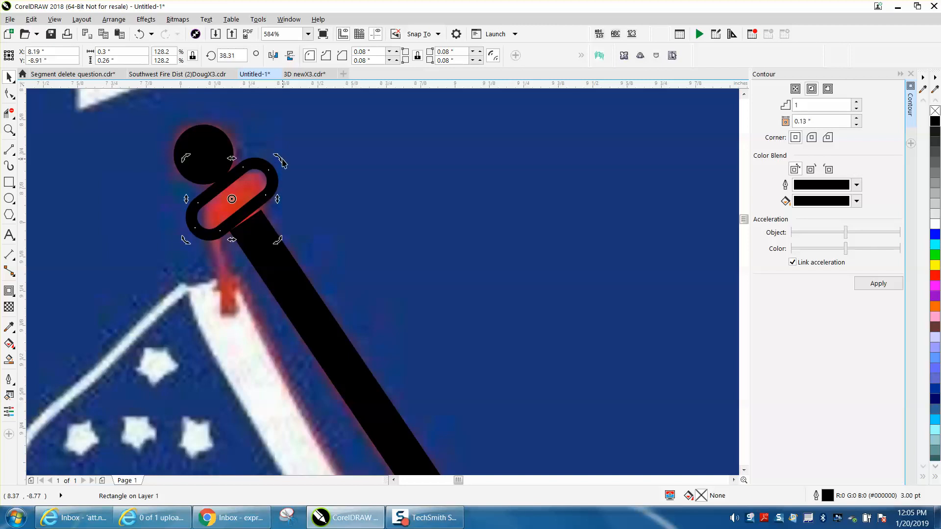
{"action": "mouse_move", "coordinate": [282, 158]}
{"action": "left_mouse_down"}
{"action": "mouse_move", "coordinate": [293, 170]}
{"action": "mouse_move", "coordinate": [280, 164]}
{"action": "left_mouse_up"}
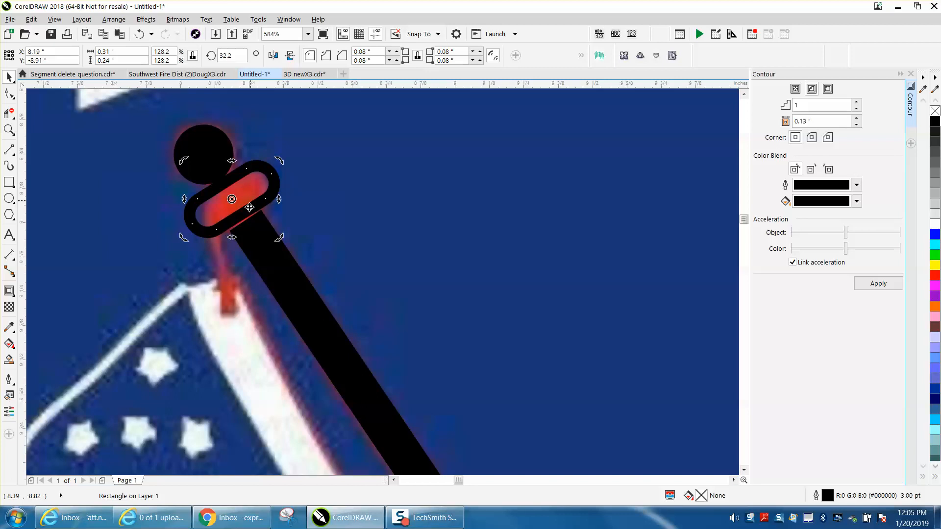
{"action": "left_click", "coordinate": [252, 211]}
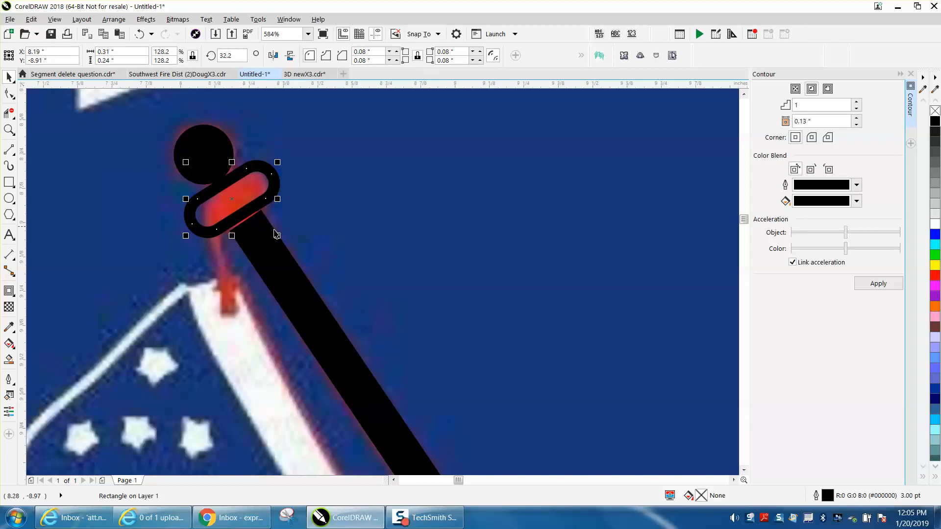
Move the upper end node of the pole line up so that the pole meets the collar shape.
{"action": "left_click", "coordinate": [280, 237]}
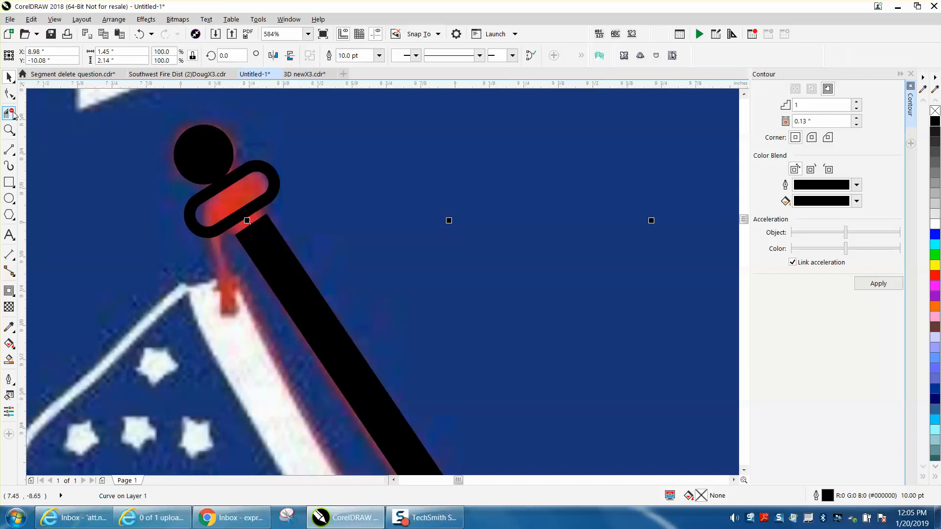
{"action": "left_click", "coordinate": [9, 93]}
{"action": "left_click_drag", "start_coordinate": [250, 225], "coordinate": [241, 214]}
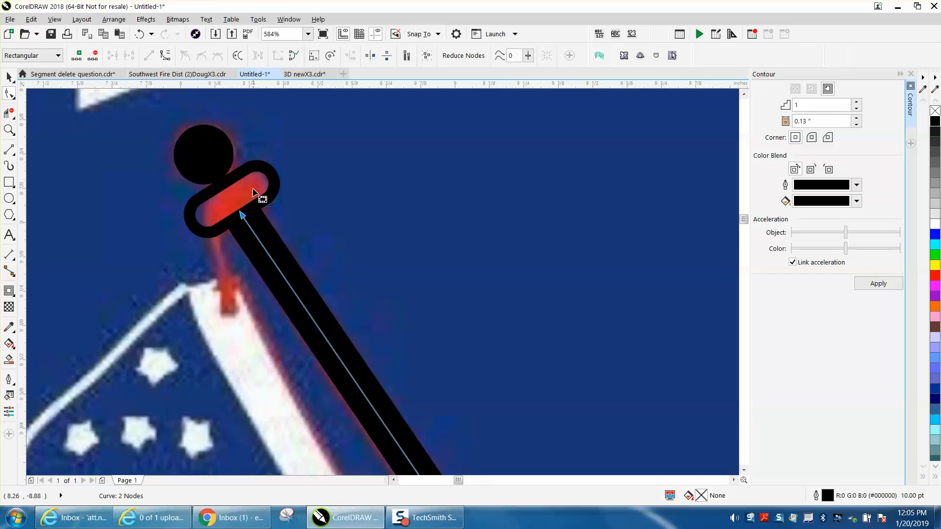
Fill the rounded rectangle on the pole's collar with black.
{"action": "left_click", "coordinate": [10, 78]}
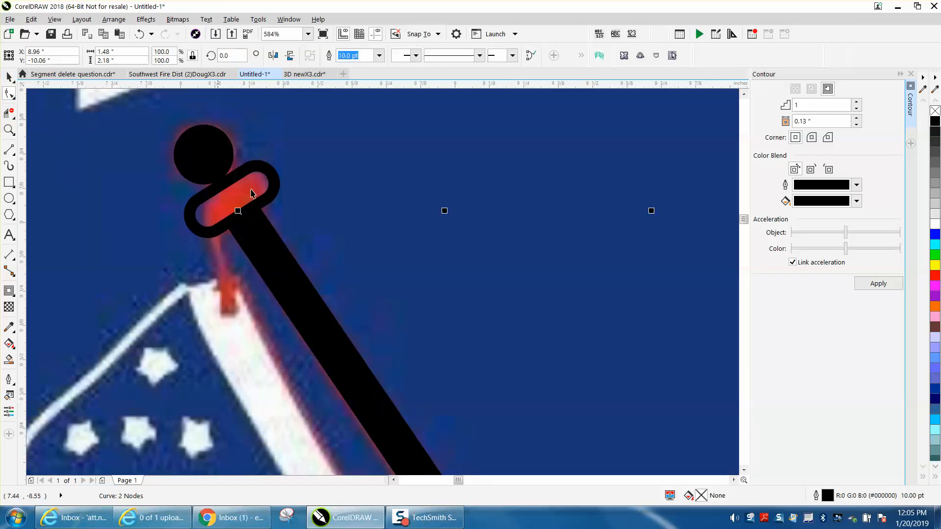
{"action": "left_click", "coordinate": [276, 192]}
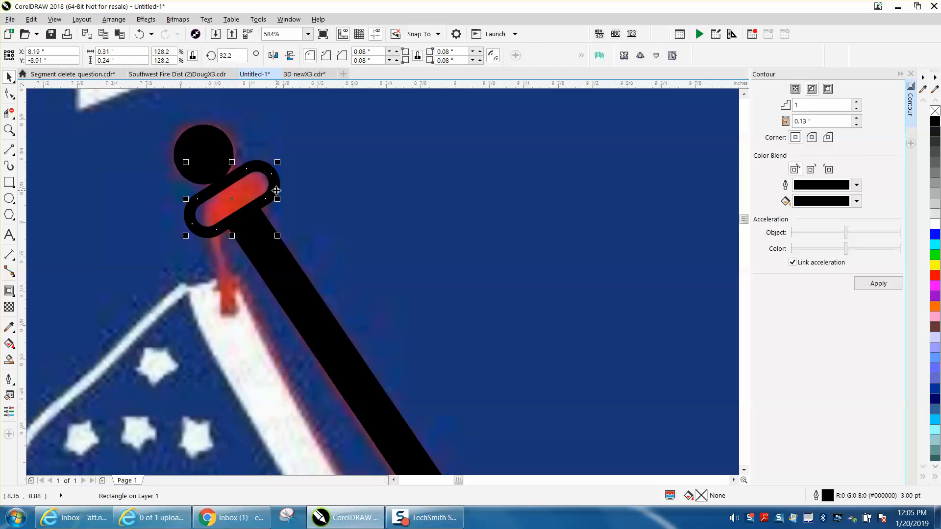
{"action": "left_click", "coordinate": [934, 123]}
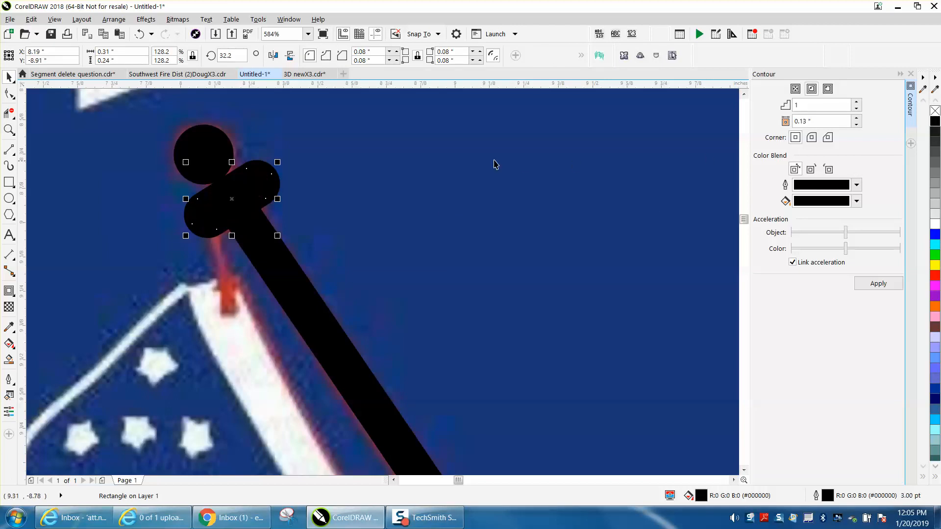
Select the ball, collar and pole line of the traced American flag's pole together.
{"action": "scroll", "coordinate": [496, 164], "scroll_direction": "down", "scroll_amount": 2}
{"action": "scroll", "coordinate": [456, 181], "scroll_direction": "down", "scroll_amount": 2}
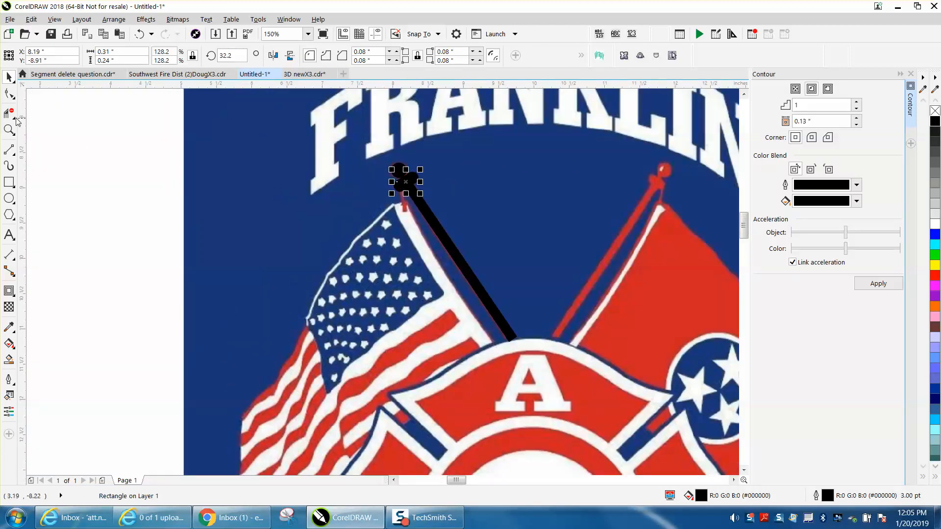
{"action": "left_click", "coordinate": [8, 128]}
{"action": "left_click_drag", "start_coordinate": [329, 139], "coordinate": [772, 362]}
{"action": "left_click", "coordinate": [9, 77]}
{"action": "left_click_drag", "start_coordinate": [78, 131], "coordinate": [315, 434]}
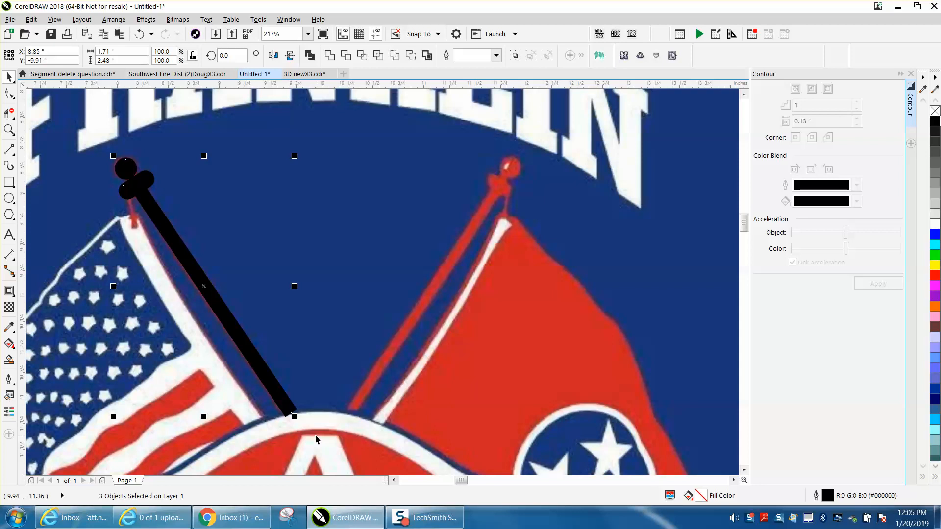
{"action": "left_click_drag", "start_coordinate": [209, 298], "coordinate": [259, 286]}
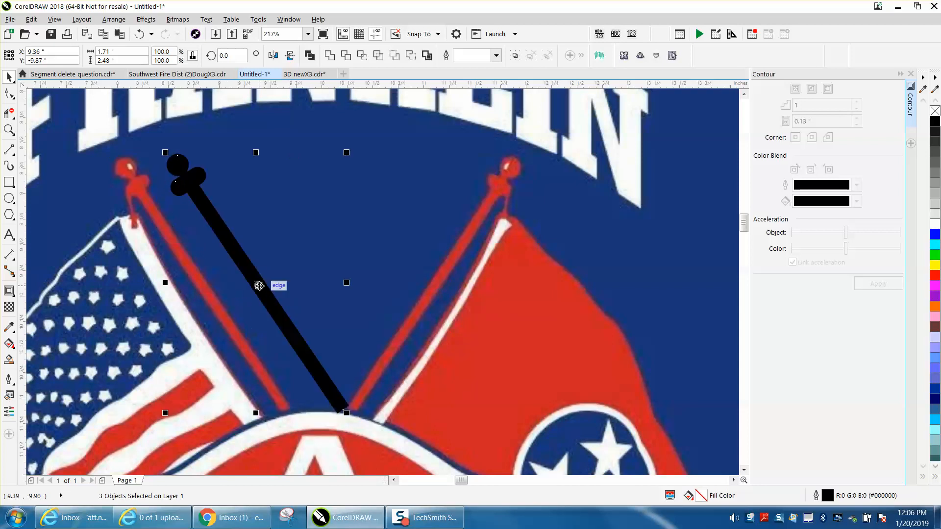
{"action": "left_click", "coordinate": [140, 36]}
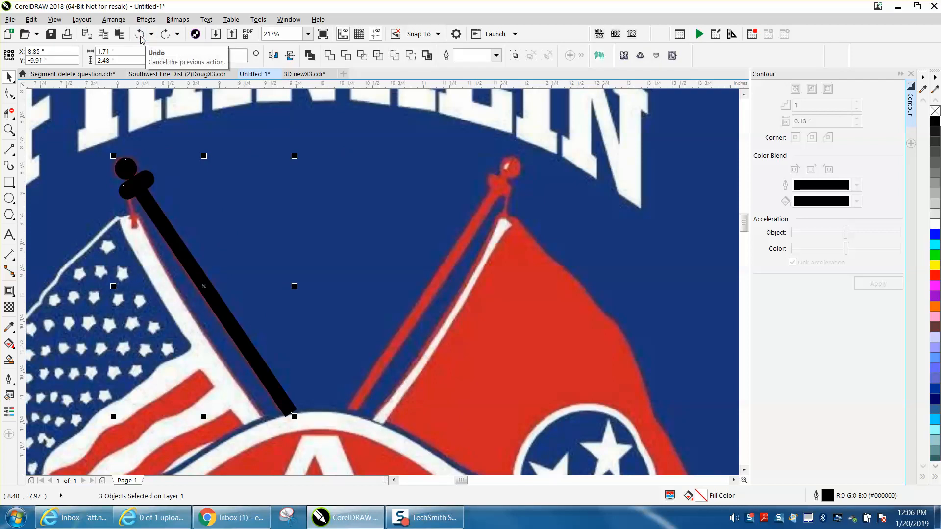
{"action": "left_click", "coordinate": [274, 56]}
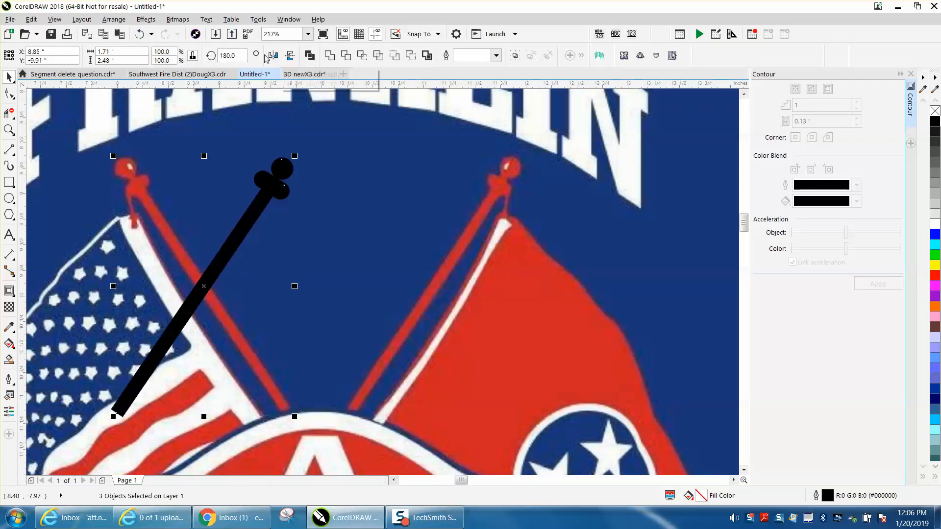
{"action": "left_click", "coordinate": [141, 35]}
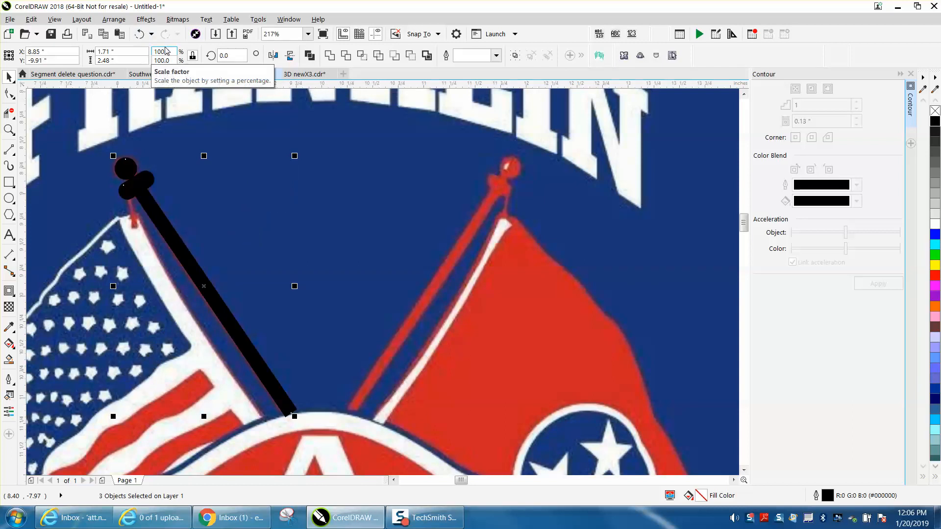
Make a horizontally mirrored copy of the traced flagpole and place it over the red flag's pole.
{"action": "left_click", "coordinate": [274, 56]}
{"action": "left_click_drag", "start_coordinate": [205, 285], "coordinate": [434, 287]}
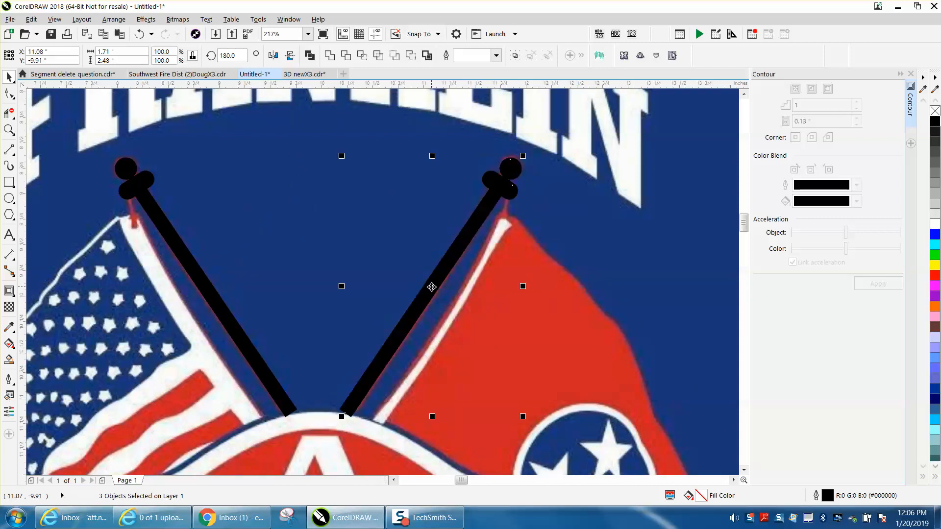
{"action": "scroll", "coordinate": [428, 287], "scroll_direction": "down", "scroll_amount": 4}
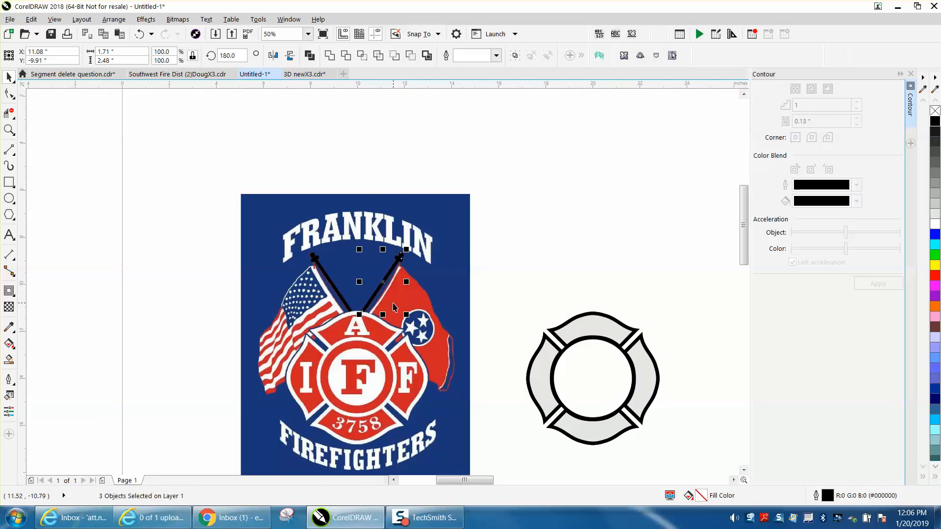
{"action": "left_click", "coordinate": [516, 231]}
{"action": "left_click", "coordinate": [389, 283]}
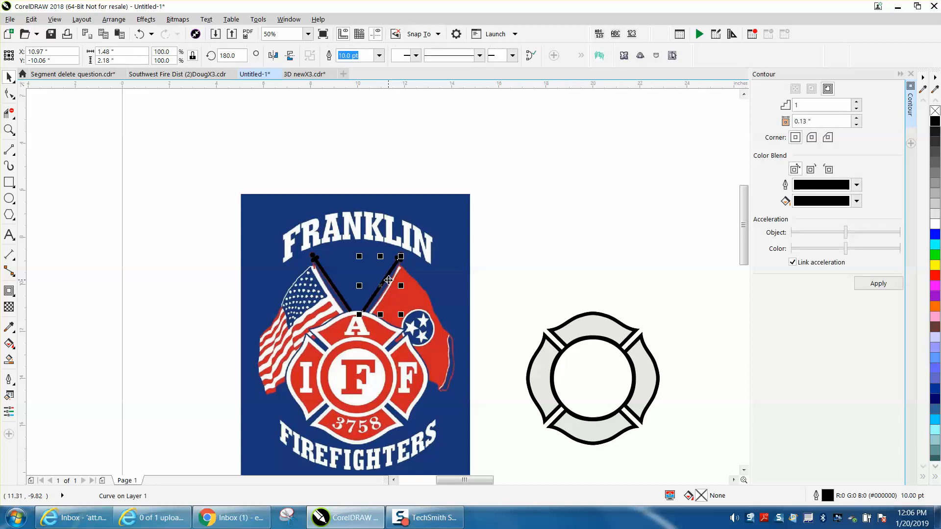
{"action": "key", "text": "Right"}
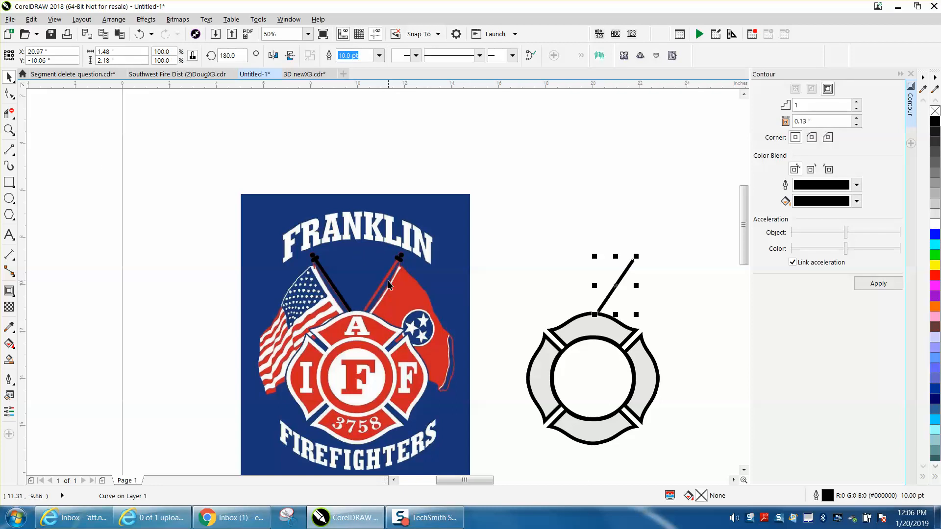
{"action": "left_click", "coordinate": [140, 34]}
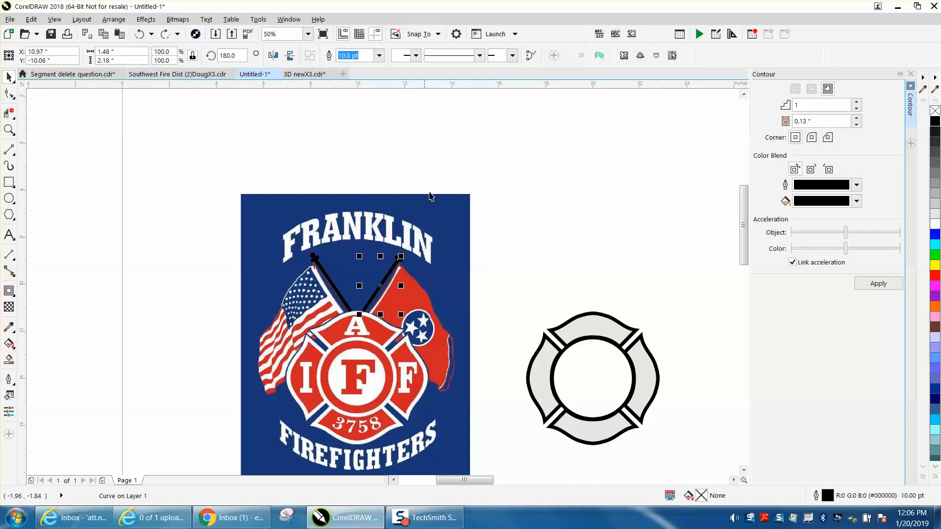
Group the ball, collar and pole line of each traced flagpole so that every pole is its own group.
{"action": "left_click_drag", "start_coordinate": [441, 243], "coordinate": [356, 359]}
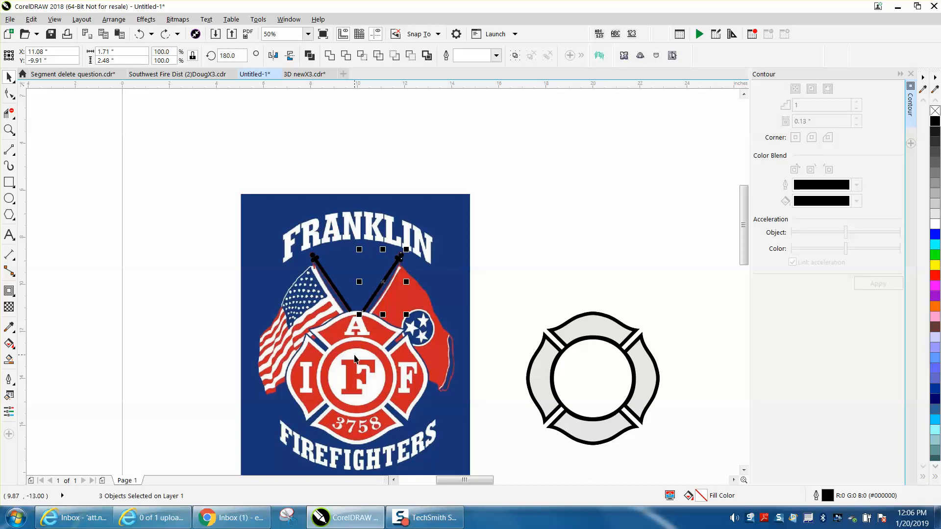
{"action": "key", "text": "ctrl+g"}
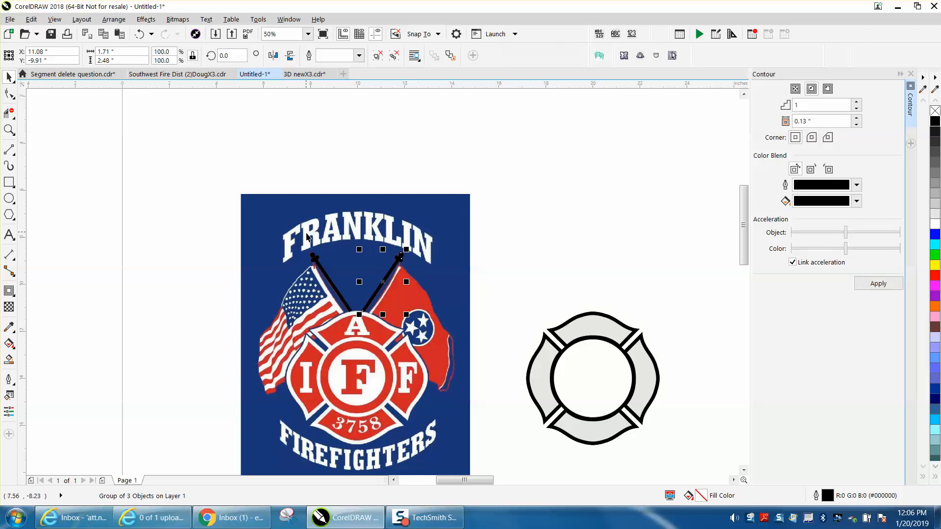
{"action": "key", "text": "ctrl+u"}
{"action": "key", "text": "ctrl+g"}
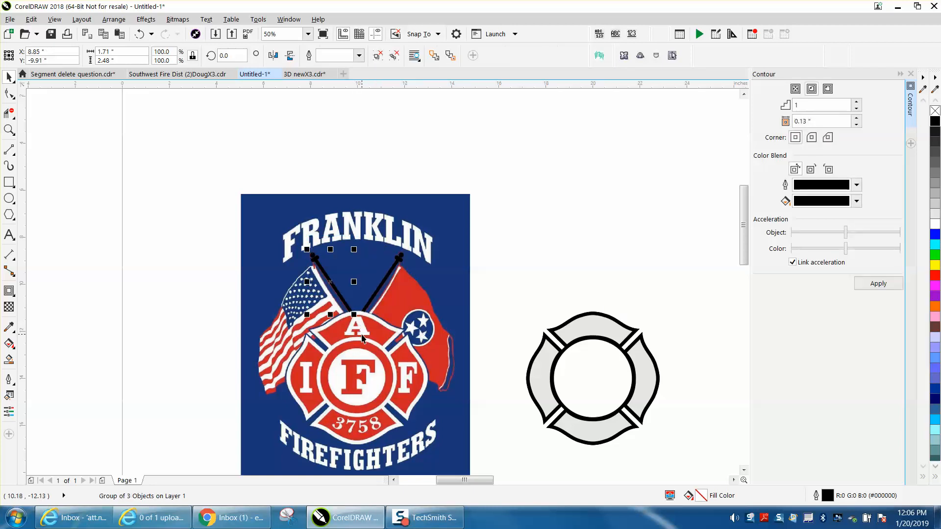
Move both grouped flagpoles together 10 inches to the right, off the logo image and above the traced Maltese cross.
{"action": "left_click_drag", "start_coordinate": [279, 241], "coordinate": [456, 331]}
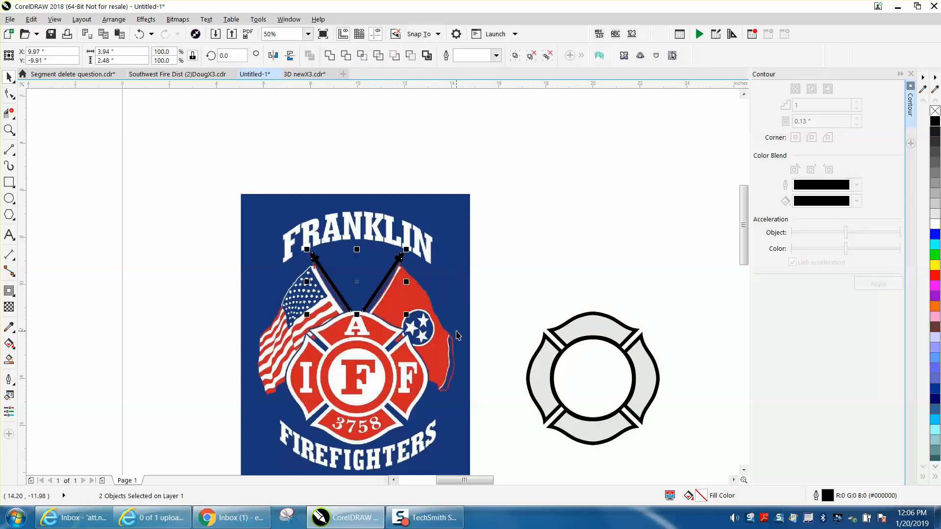
{"action": "key", "text": "Right"}
{"action": "left_click", "coordinate": [607, 274]}
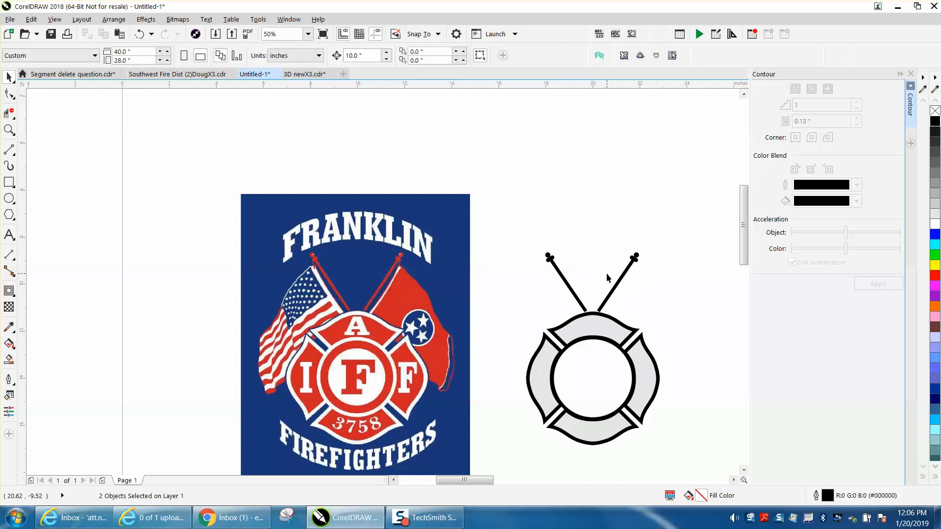
Examine up close how the lower ends of the two flagpoles meet the top edge of the Maltese cross.
{"action": "left_click", "coordinate": [10, 130]}
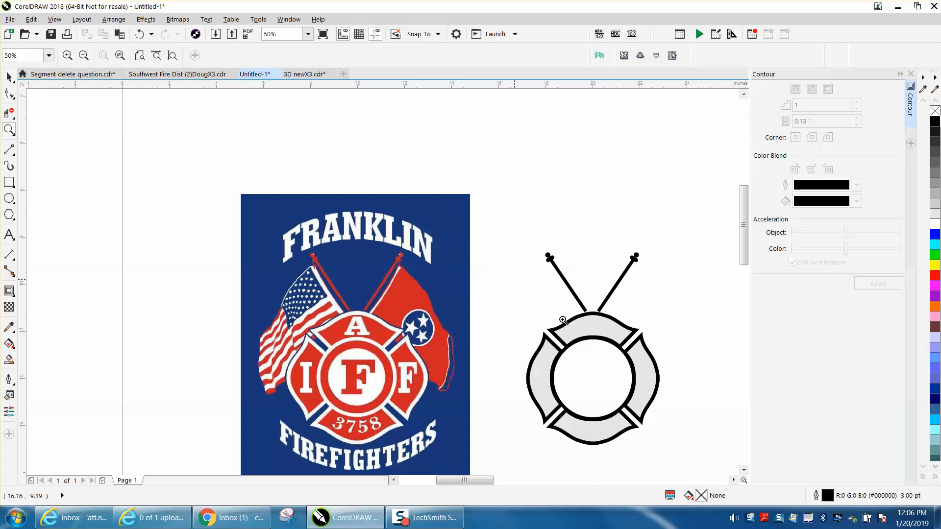
{"action": "left_click_drag", "start_coordinate": [677, 376], "coordinate": [676, 375]}
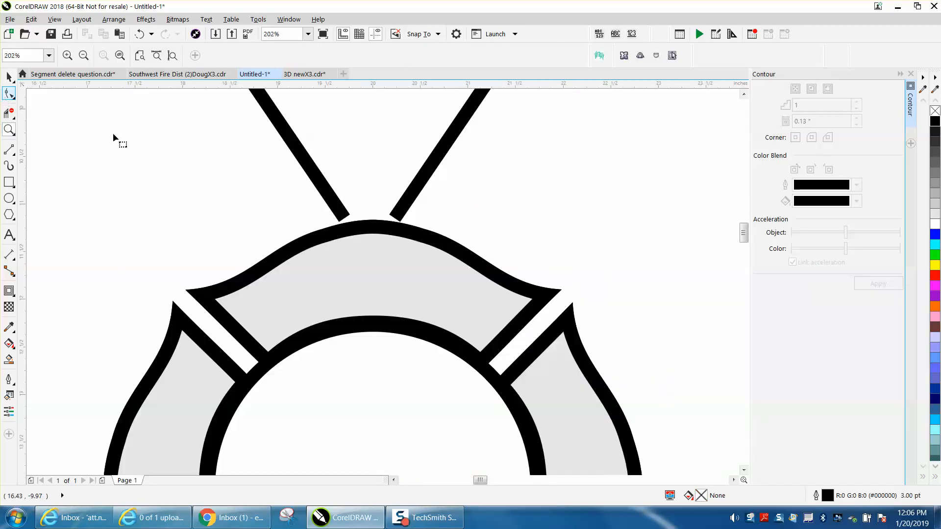
{"action": "left_click", "coordinate": [9, 93]}
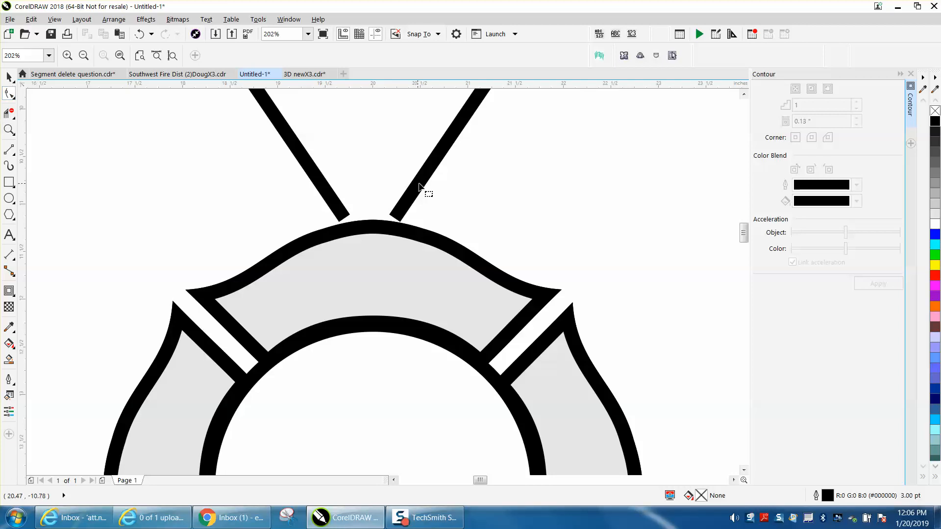
{"action": "scroll", "coordinate": [419, 186], "scroll_direction": "down", "scroll_amount": 2}
{"action": "left_click", "coordinate": [9, 77]}
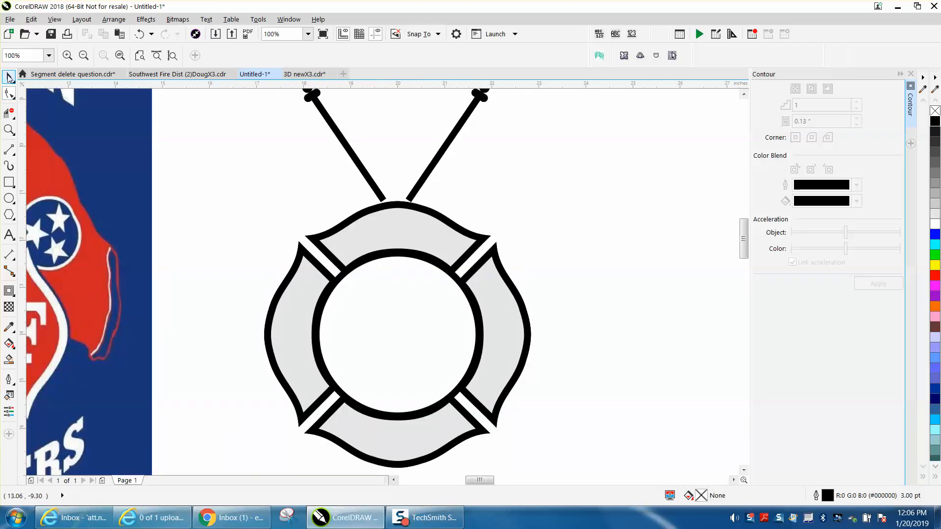
{"action": "scroll", "coordinate": [411, 207], "scroll_direction": "down", "scroll_amount": 1}
{"action": "left_click_drag", "start_coordinate": [349, 129], "coordinate": [469, 213]}
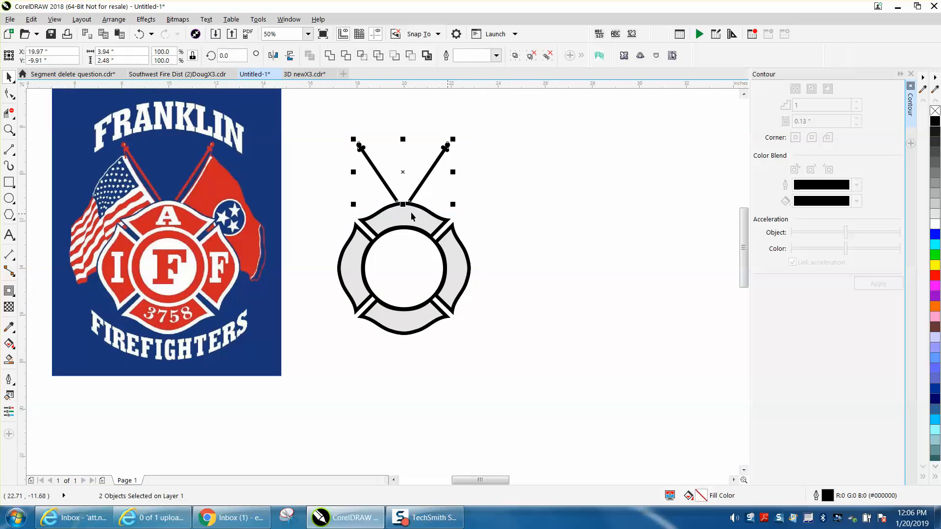
{"action": "left_click", "coordinate": [9, 130]}
{"action": "left_click_drag", "start_coordinate": [343, 139], "coordinate": [506, 249]}
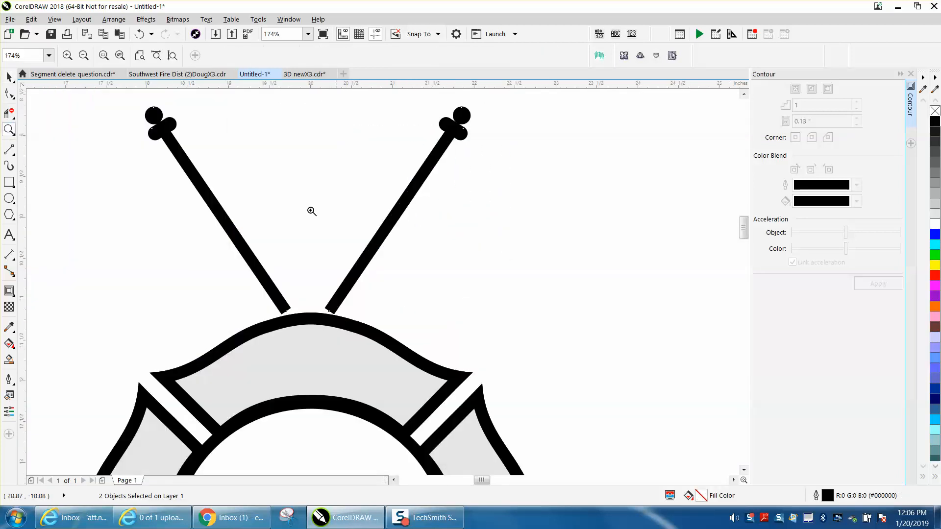
{"action": "left_click", "coordinate": [9, 77]}
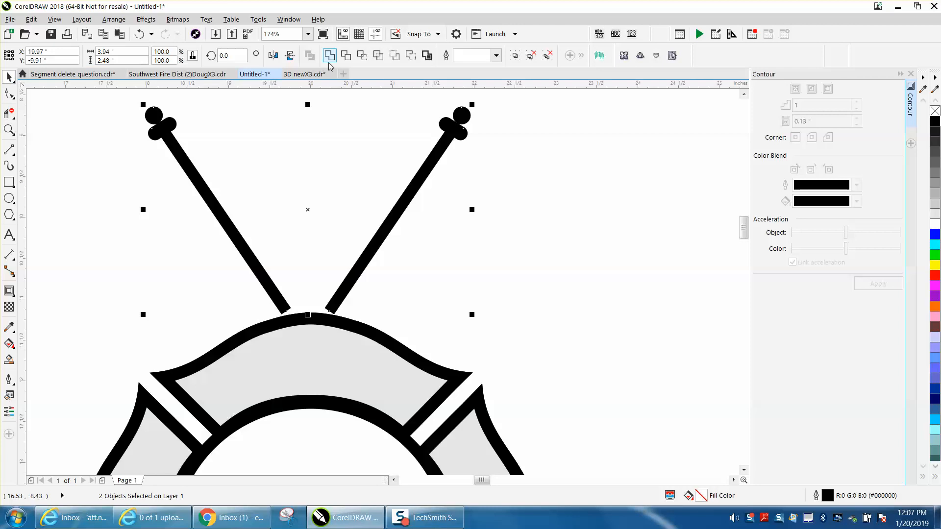
Set the document's nudge distance to 0.02 inches.
{"action": "left_click", "coordinate": [546, 122]}
{"action": "left_click", "coordinate": [360, 55]}
{"action": "key", "text": "BackSpace"}
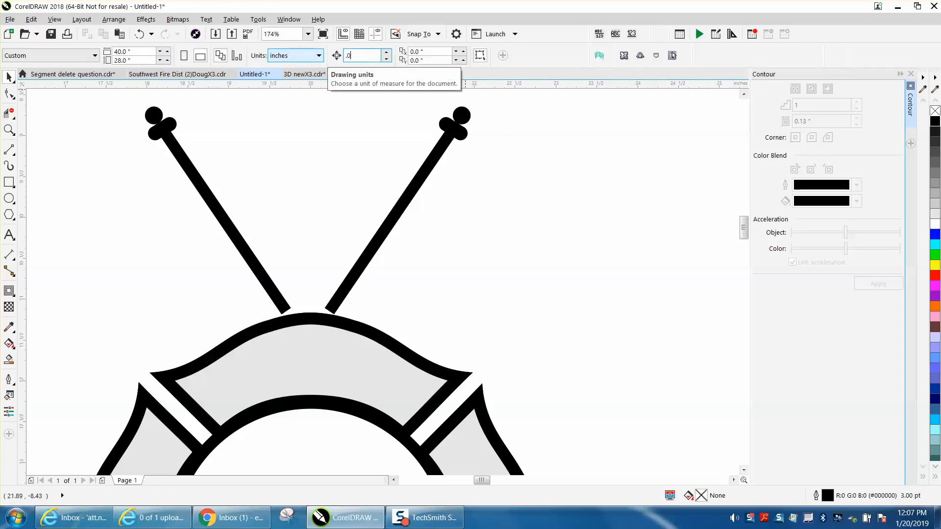
{"action": "type", "text": ".02"}
Nudge both flagpoles down together about 0.08 inches so their lower ends run into the cross's black outline.
{"action": "left_click_drag", "start_coordinate": [136, 97], "coordinate": [551, 340]}
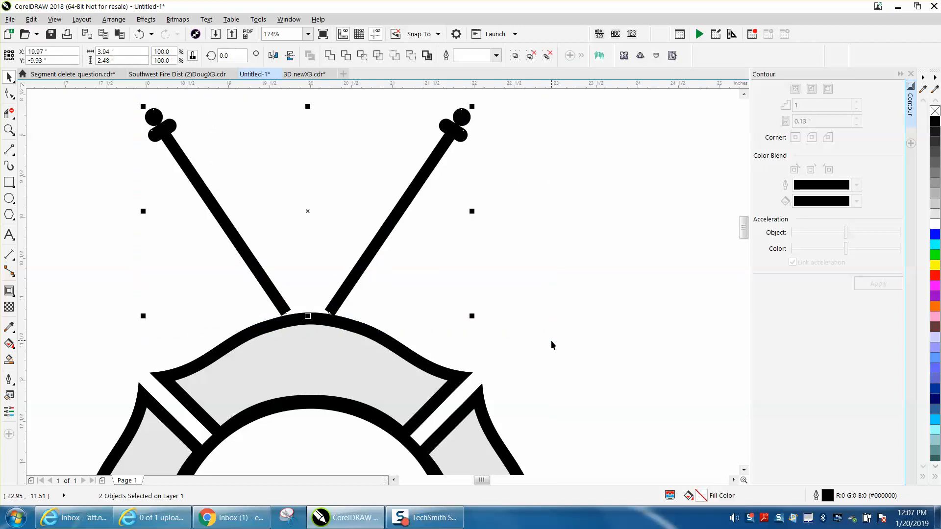
{"action": "key", "text": "Down"}
{"action": "key", "text": "Down"}
{"action": "key", "text": "Down"}
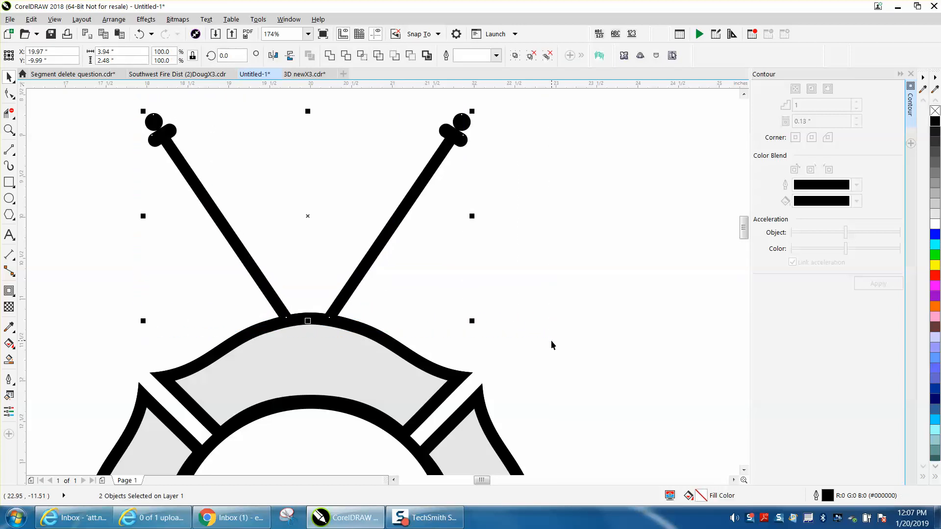
{"action": "scroll", "coordinate": [537, 342], "scroll_direction": "down", "scroll_amount": 2}
{"action": "left_click", "coordinate": [537, 341]}
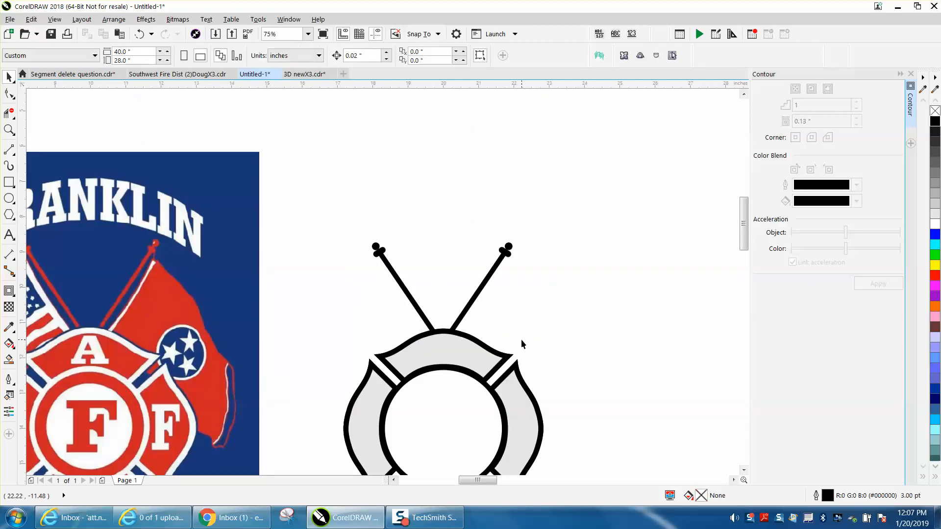
Group the two flagpoles and the shaded Maltese cross beside the logo into one object.
{"action": "scroll", "coordinate": [520, 339], "scroll_direction": "down", "scroll_amount": 1}
{"action": "left_click_drag", "start_coordinate": [422, 280], "coordinate": [519, 414]}
{"action": "left_click_drag", "start_coordinate": [603, 464], "coordinate": [604, 465]}
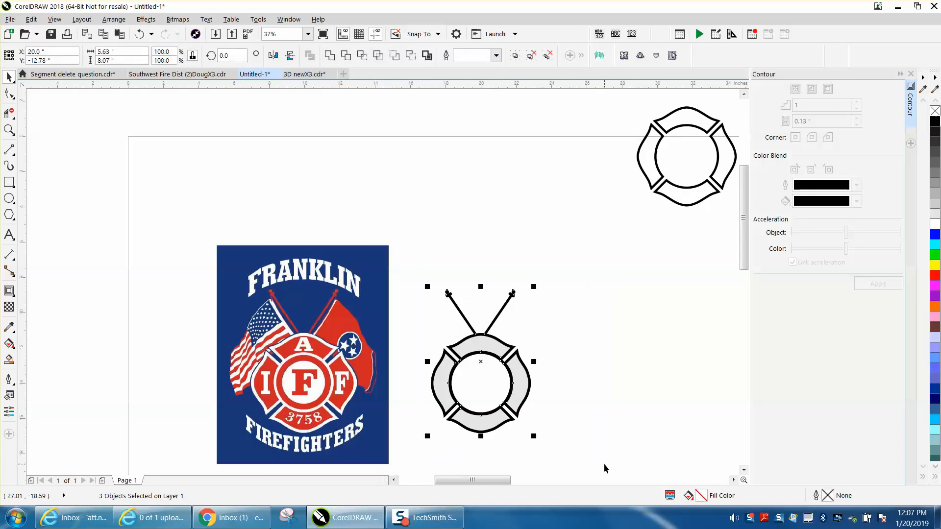
{"action": "key", "text": "ctrl+g"}
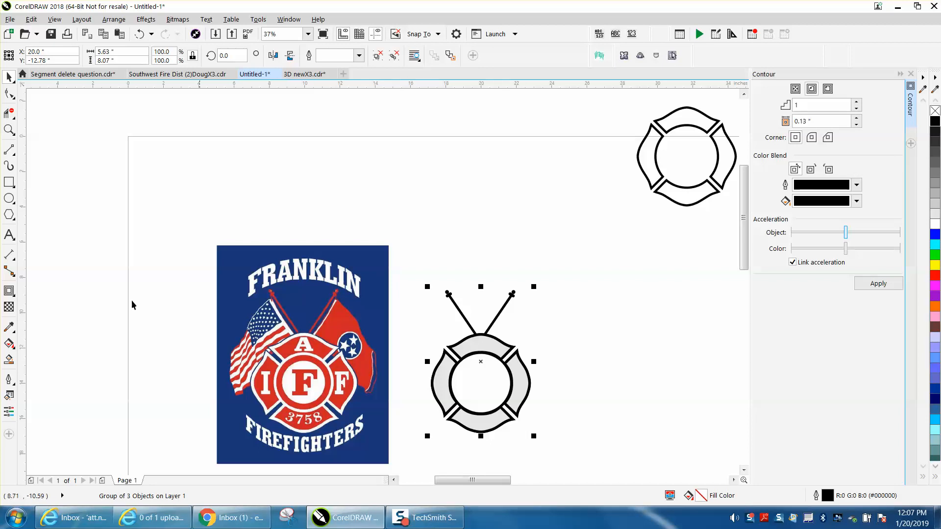
{"action": "left_click", "coordinate": [9, 130]}
{"action": "left_click_drag", "start_coordinate": [208, 290], "coordinate": [351, 403]}
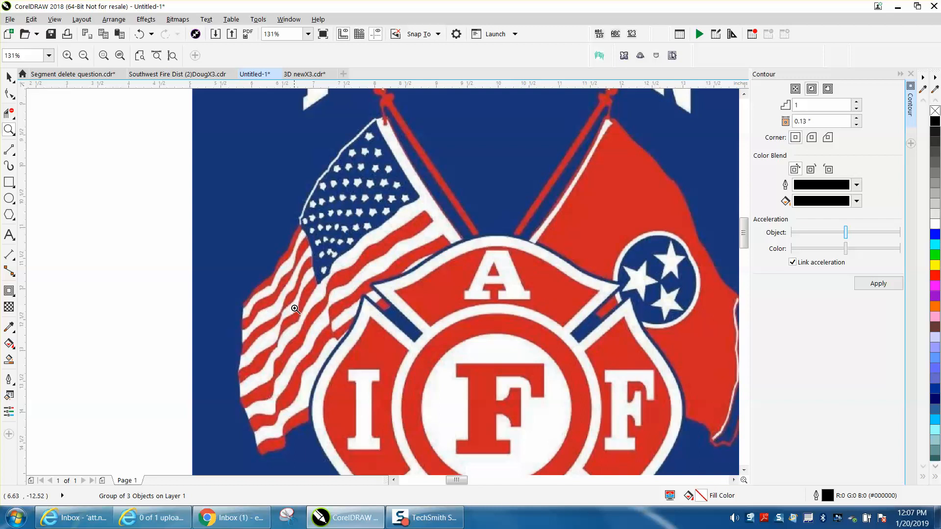
{"action": "scroll", "coordinate": [248, 258], "scroll_direction": "down", "scroll_amount": 4}
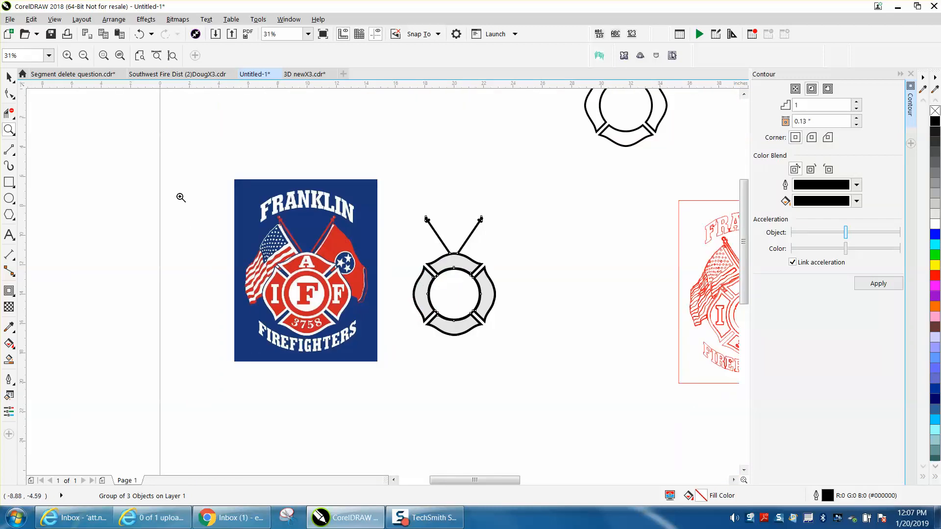
{"action": "left_click_drag", "start_coordinate": [413, 218], "coordinate": [572, 353]}
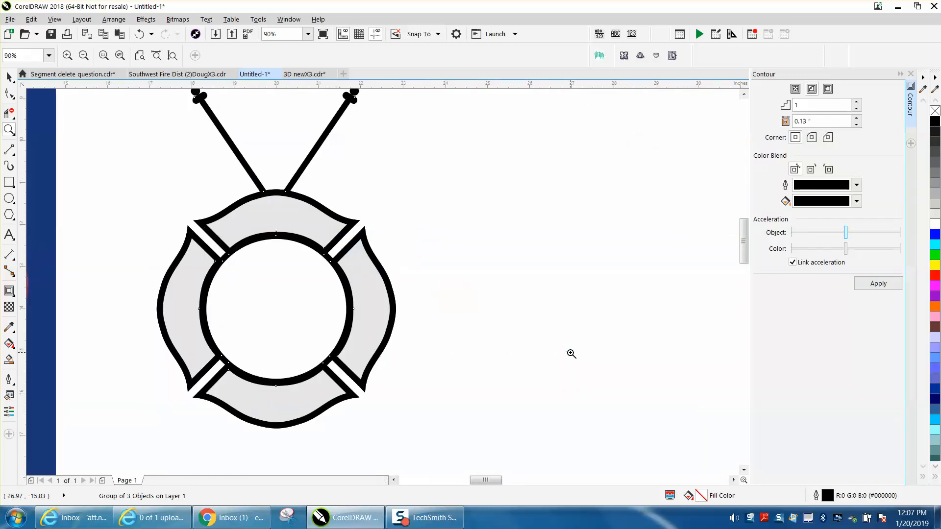